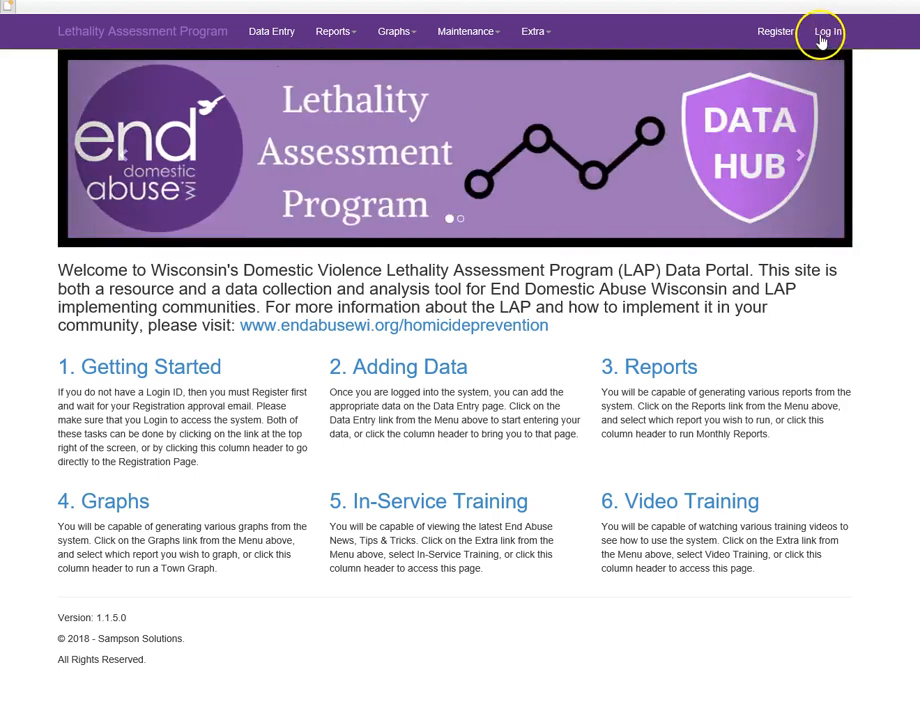
# Step: Log in with the agency account's user ID and password, and open the page for adding data
pyautogui.click(826, 32)
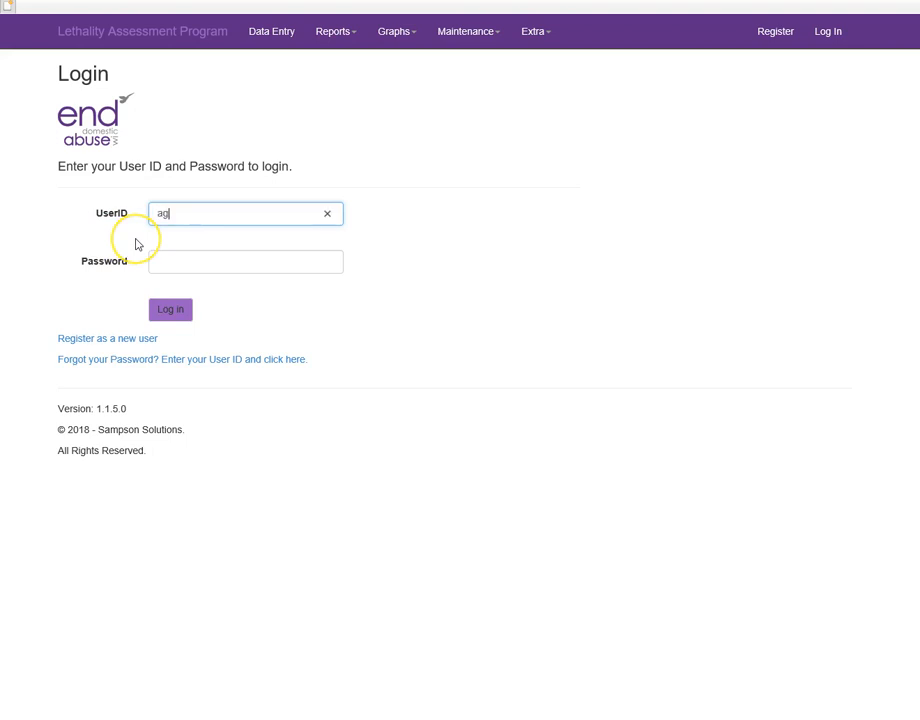
pyautogui.press('Tab')
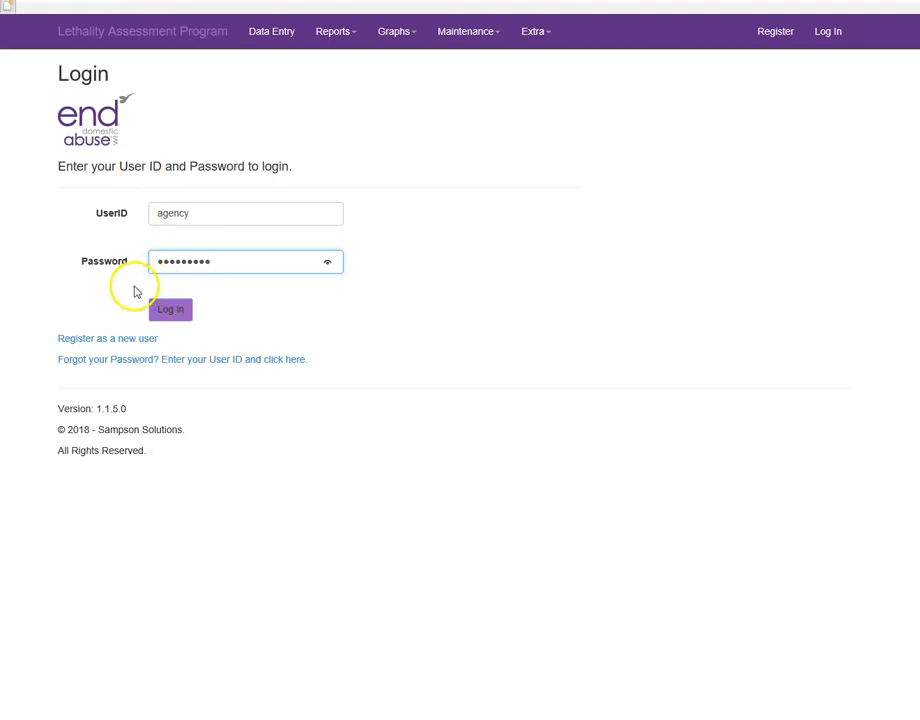
pyautogui.click(160, 309)
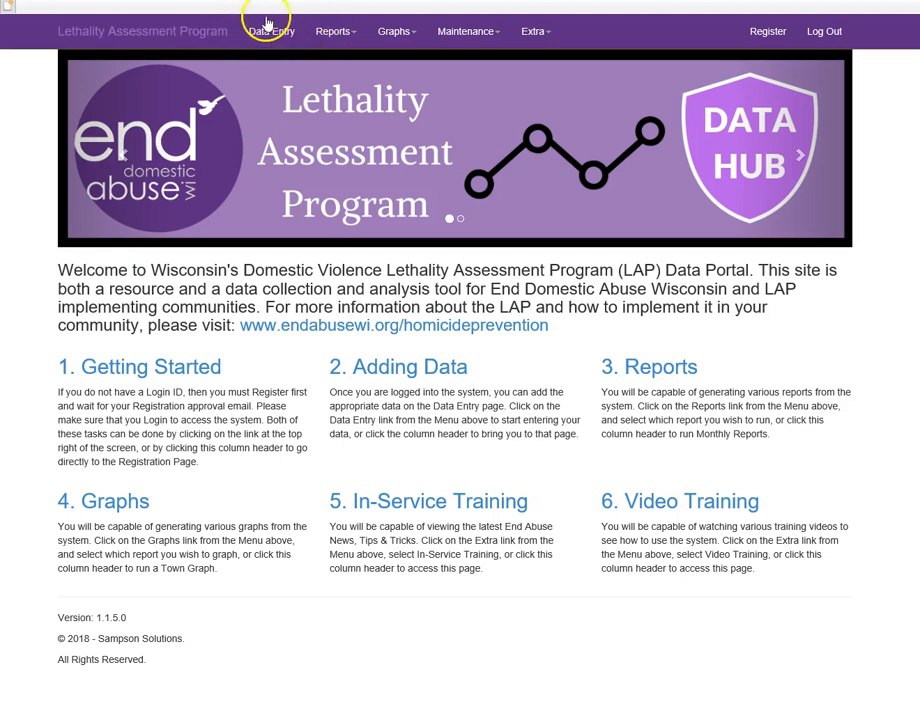
pyautogui.click(388, 370)
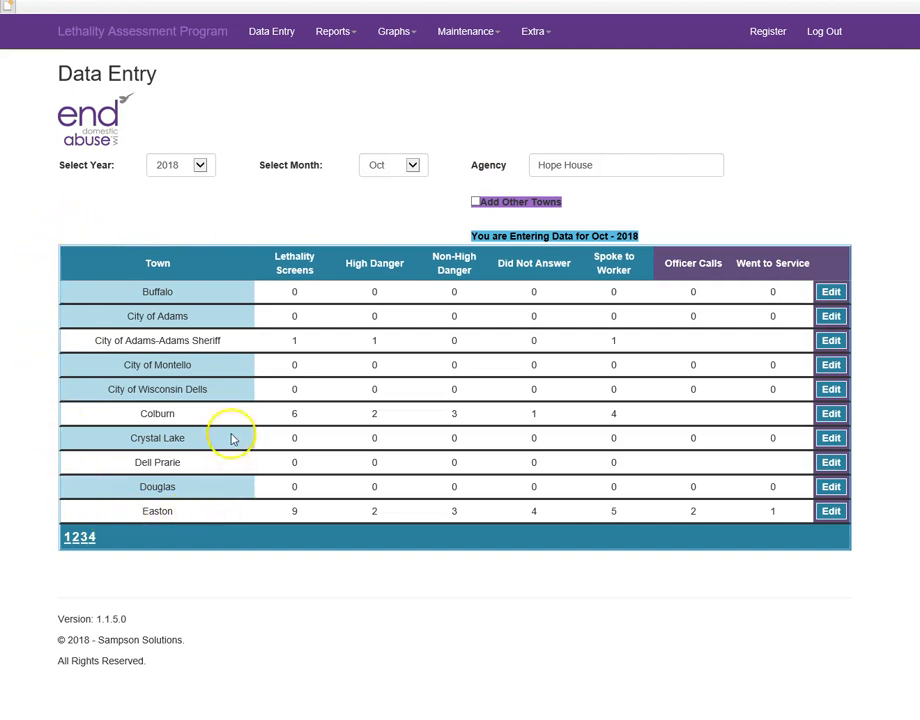
# Step: Set Officer Calls to 4 and Went to Service to 2 for Town of Adams in October 2018, and save the row
pyautogui.moveTo(55, 356); pyautogui.dragTo(50, 417)
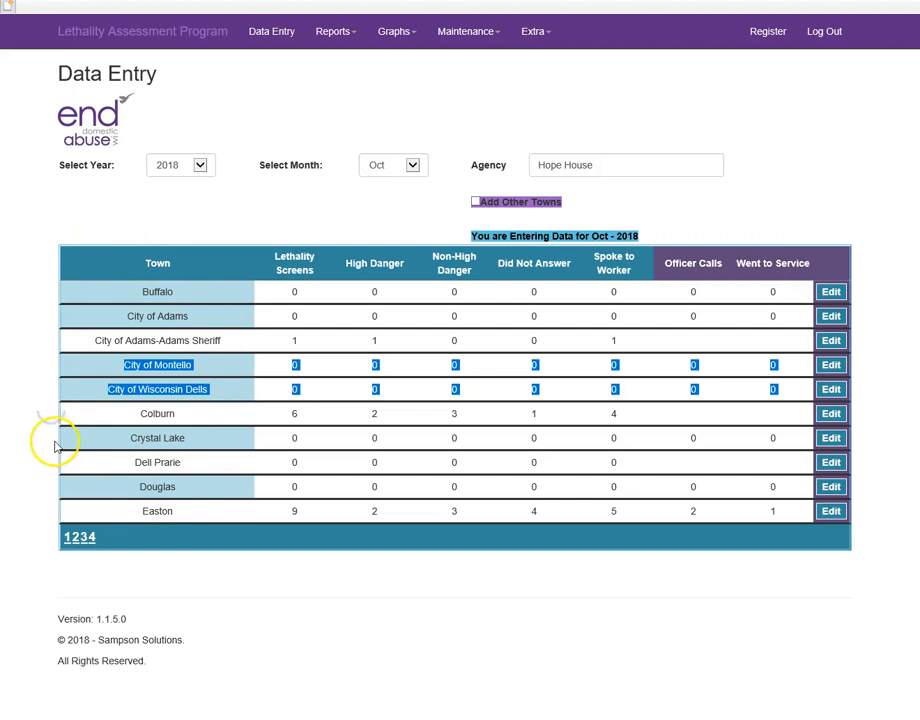
pyautogui.click(97, 454)
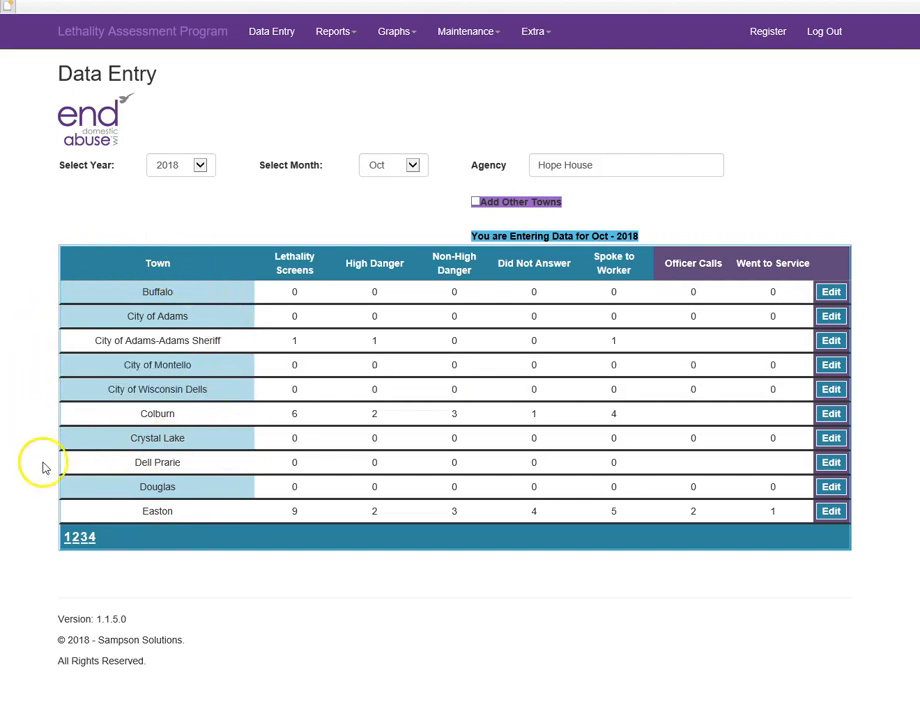
pyautogui.click(75, 538)
pyautogui.click(84, 538)
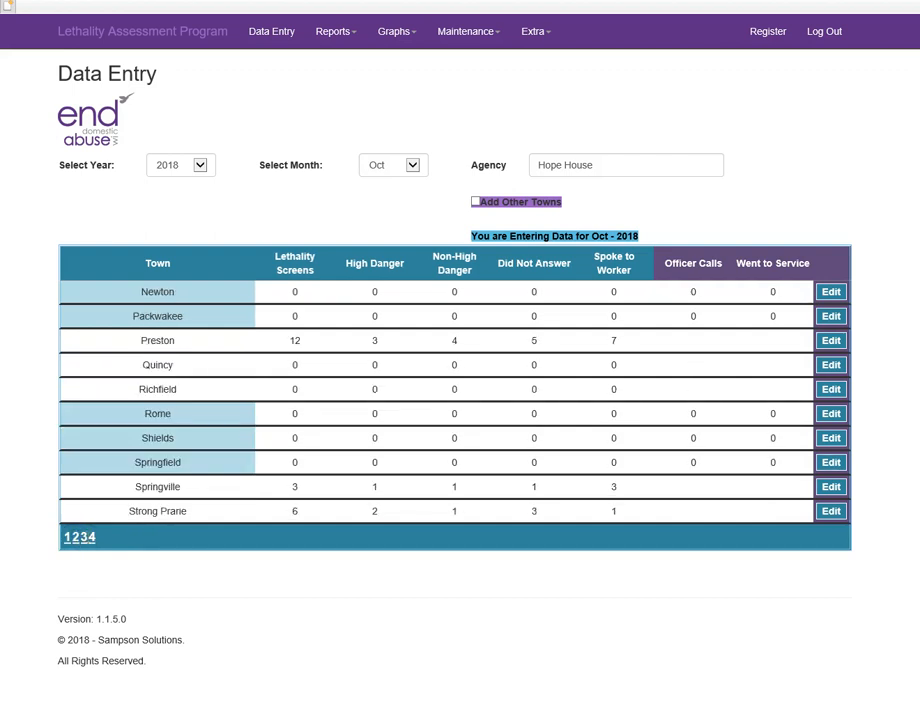
pyautogui.click(92, 538)
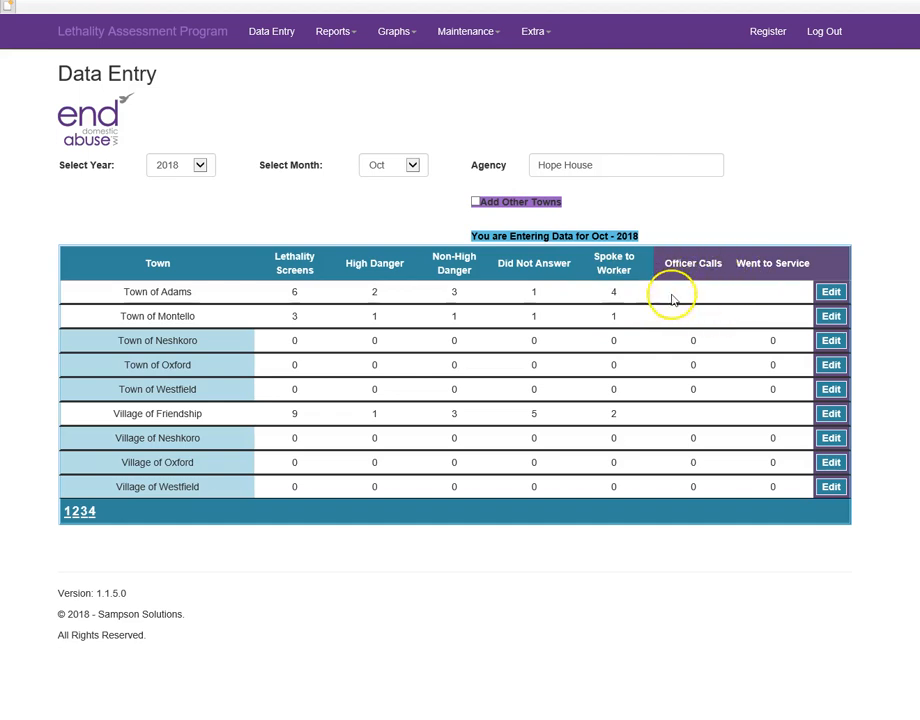
pyautogui.click(829, 293)
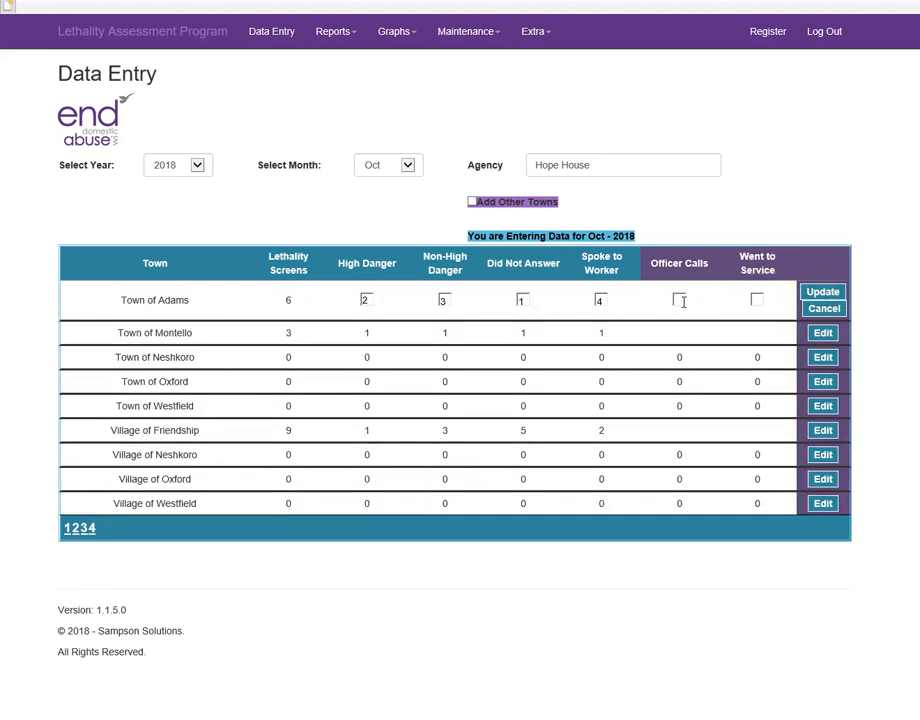
pyautogui.write('4')
pyautogui.click(757, 298)
pyautogui.write('2')
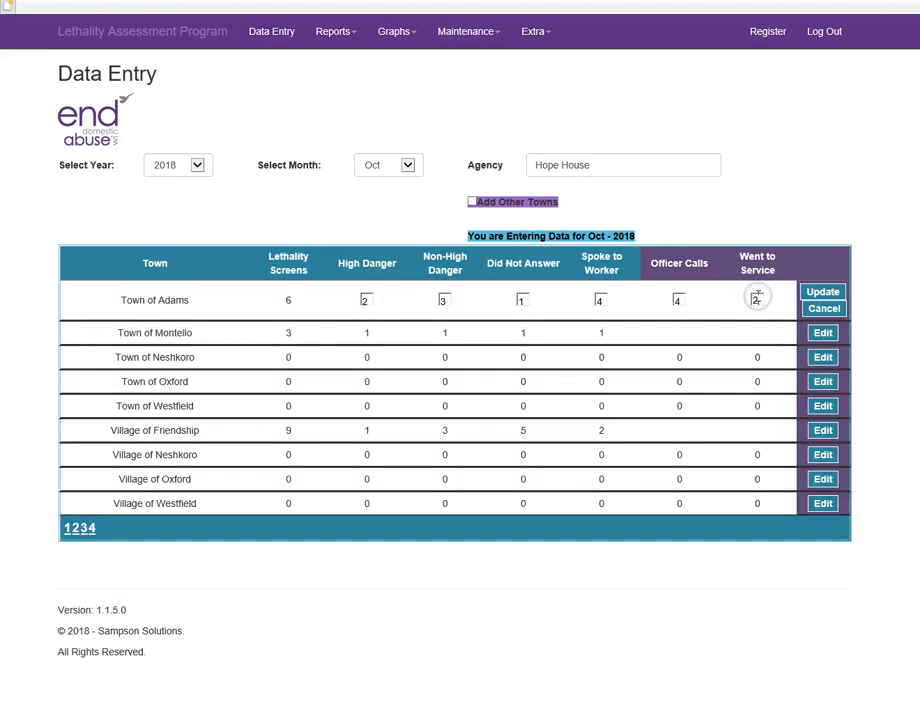
pyautogui.click(822, 292)
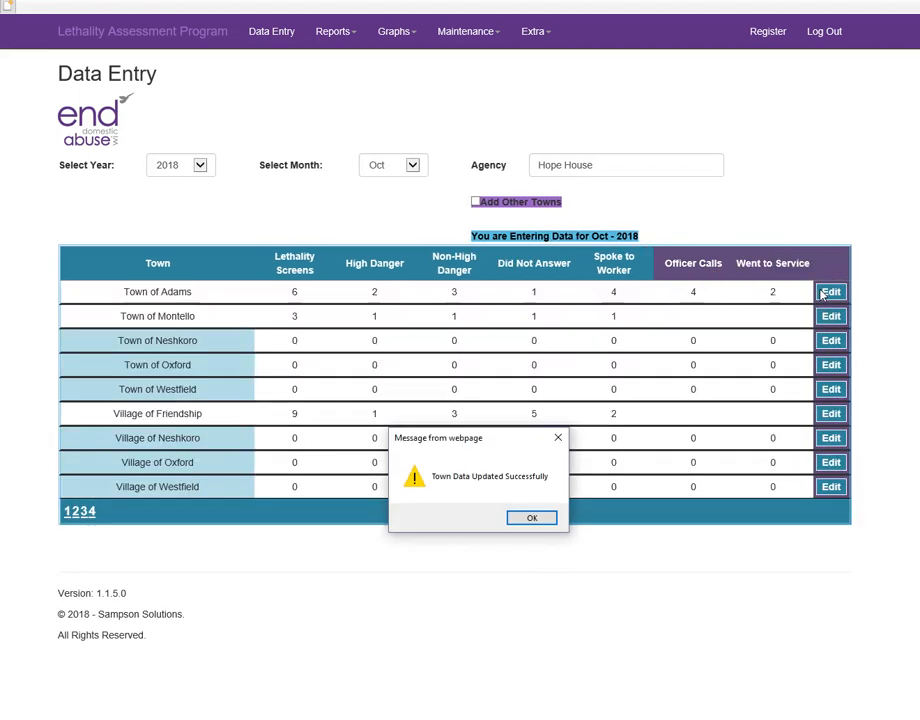
pyautogui.click(531, 519)
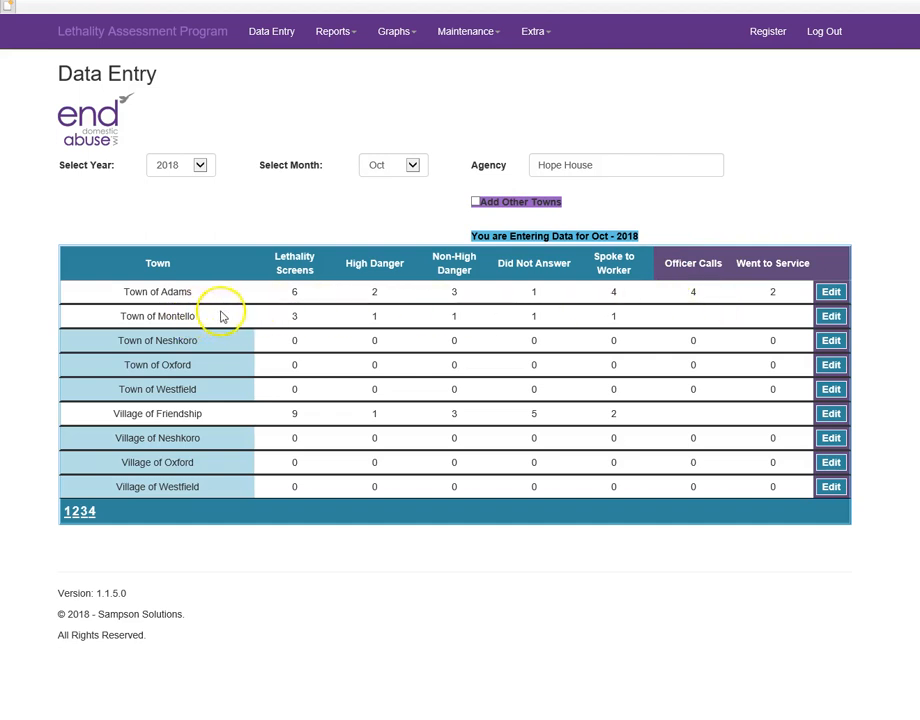
# Step: Set Officer Calls to 3 and Went to Service to 1 for Town of Montello, and save the row
pyautogui.click(829, 315)
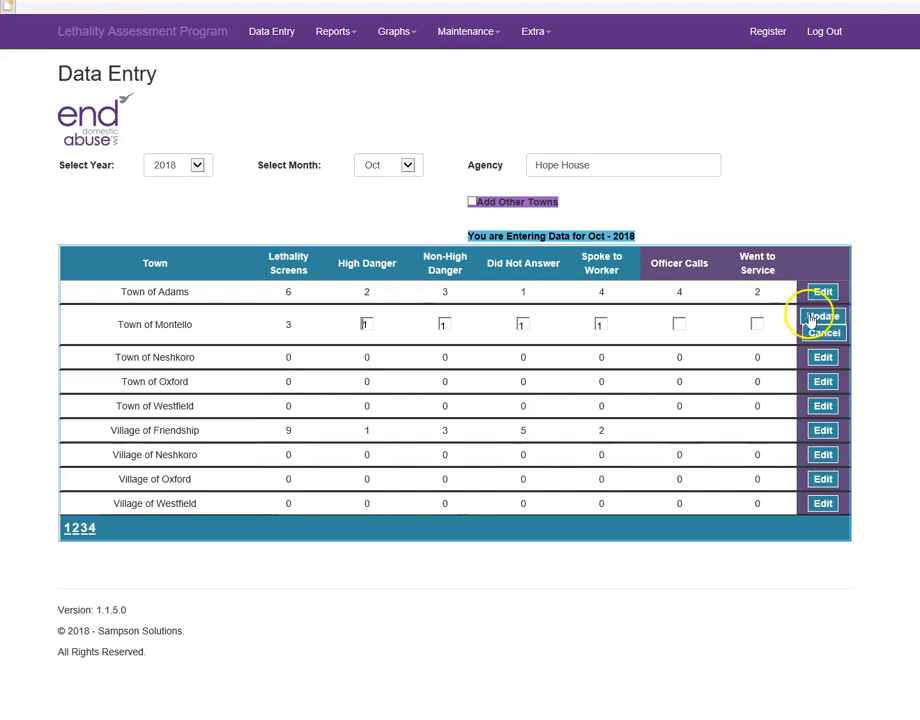
pyautogui.click(680, 323)
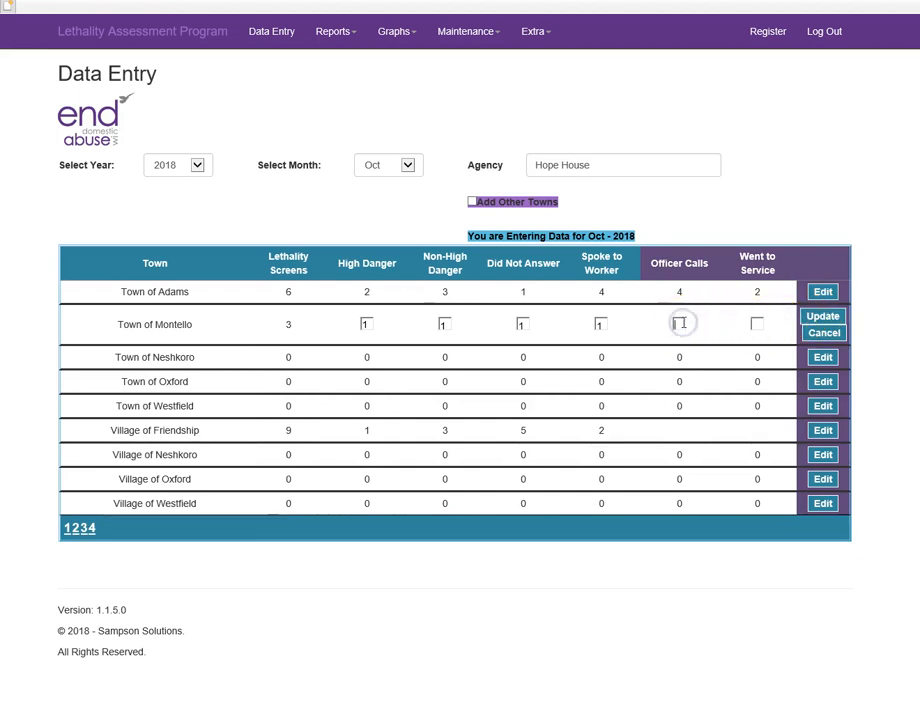
pyautogui.write('3')
pyautogui.click(755, 324)
pyautogui.write('1')
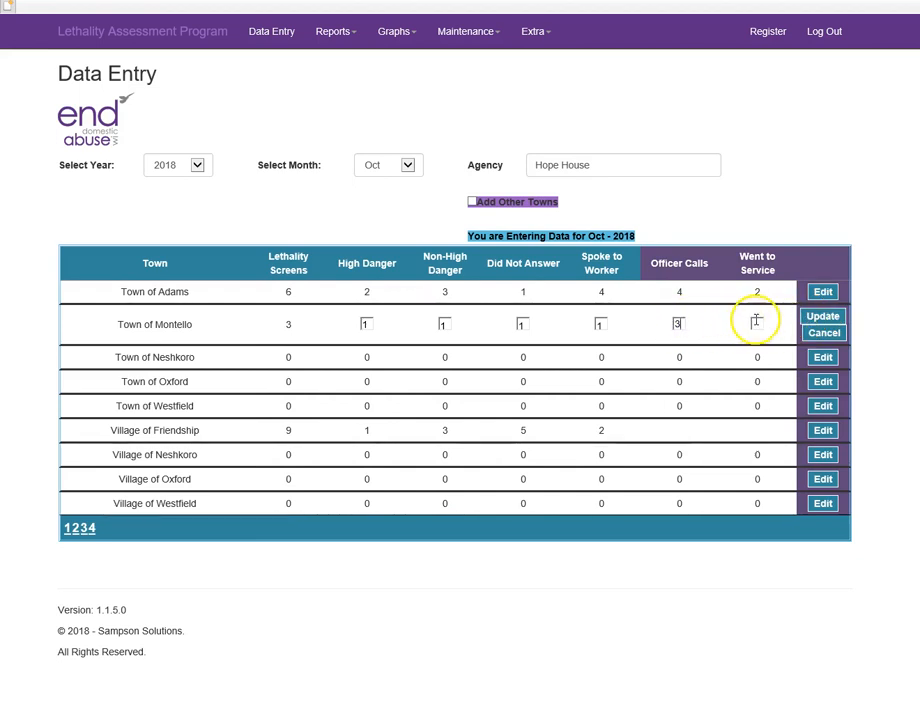
pyautogui.click(800, 321)
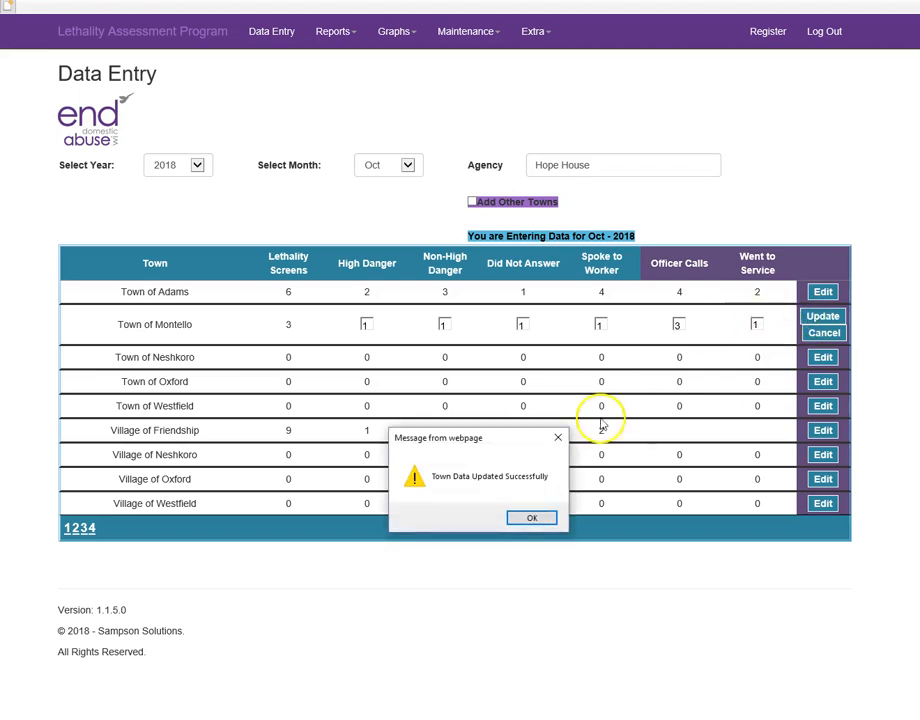
pyautogui.click(531, 517)
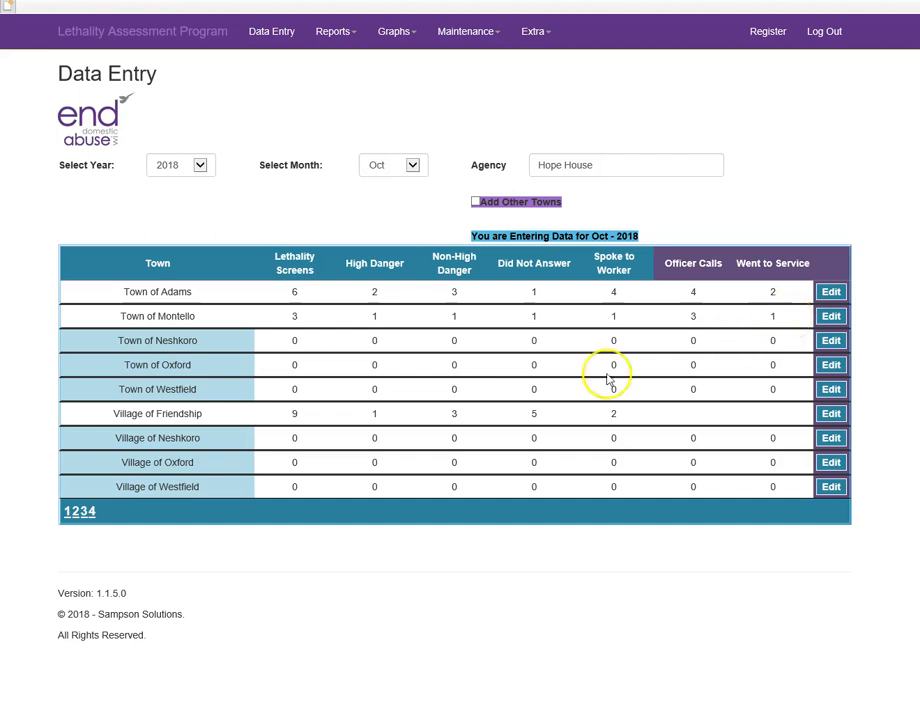
# Step: Set Officer Calls to 1 and Went to Service to 0 for City of Adams-Adams Sheriff, and save the row
pyautogui.click(68, 511)
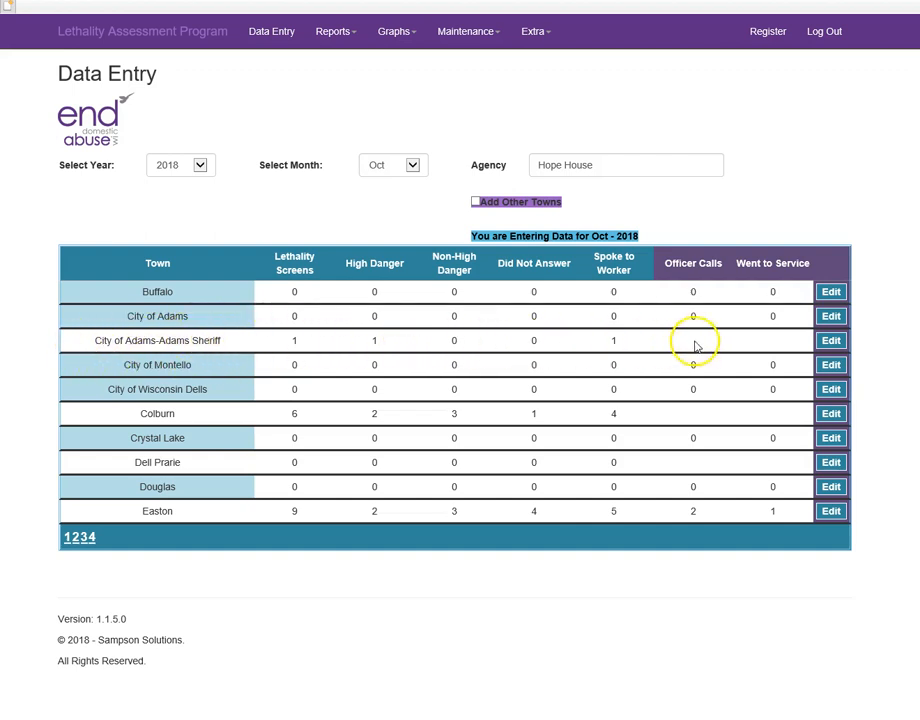
pyautogui.click(831, 341)
pyautogui.click(680, 349)
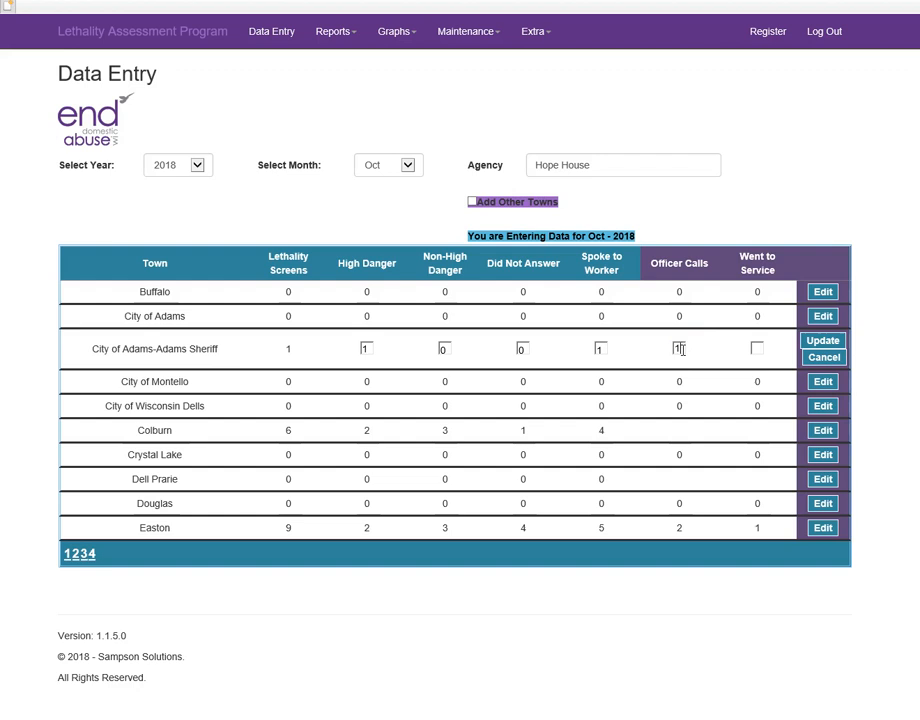
pyautogui.click(758, 348)
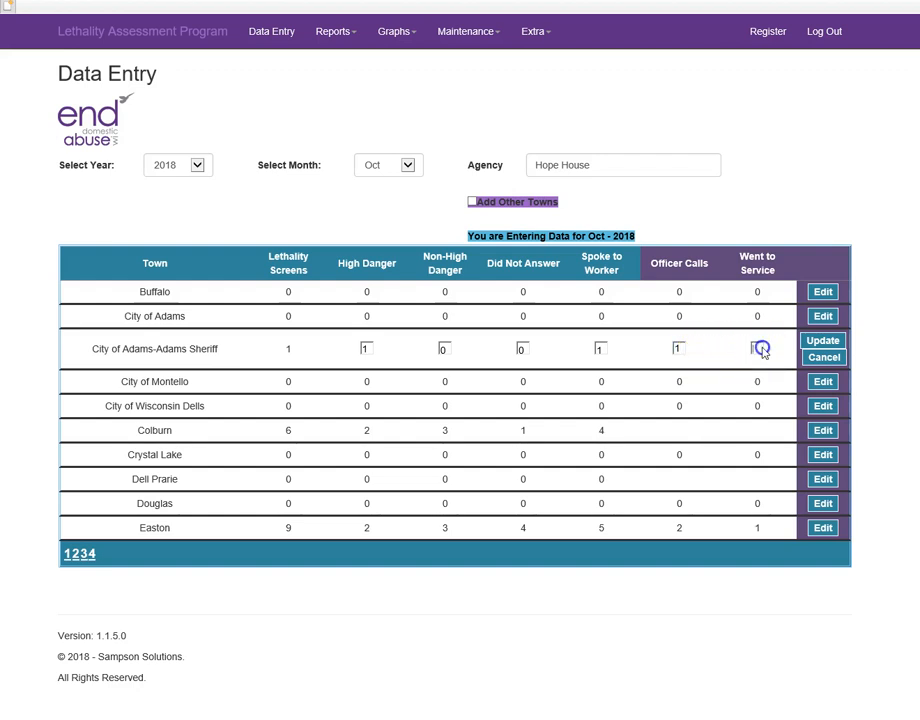
pyautogui.click(821, 345)
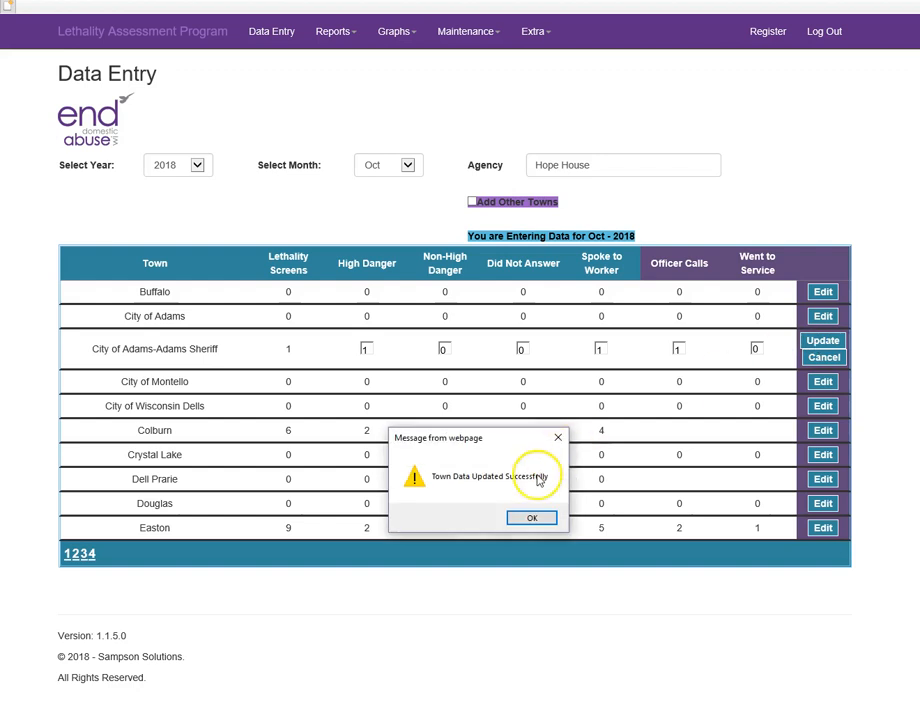
pyautogui.click(535, 518)
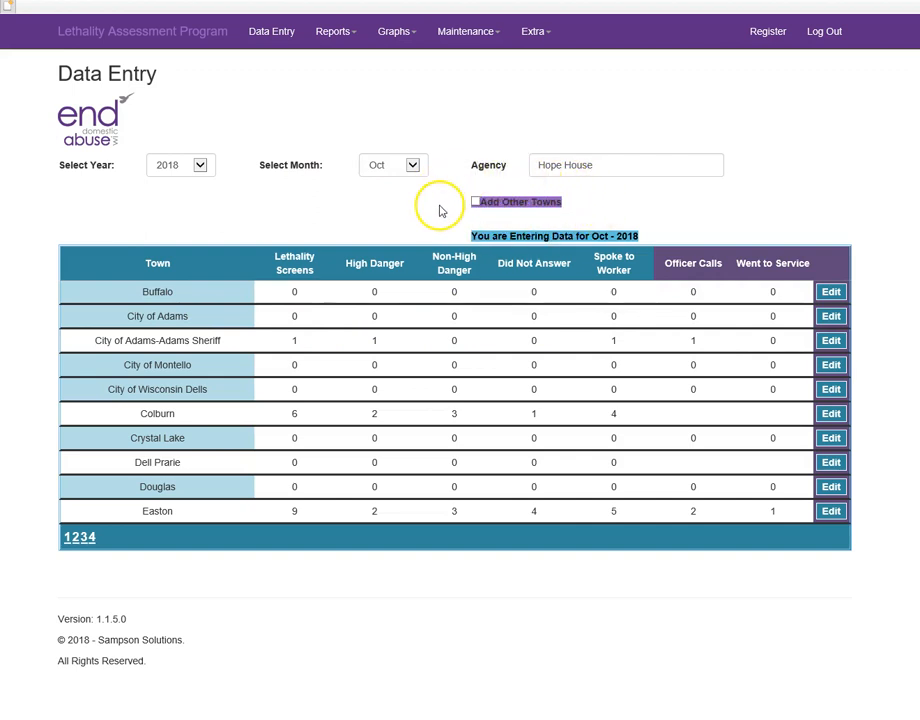
# Step: Check the towns on the table's last page and add the other towns to the list
pyautogui.click(91, 537)
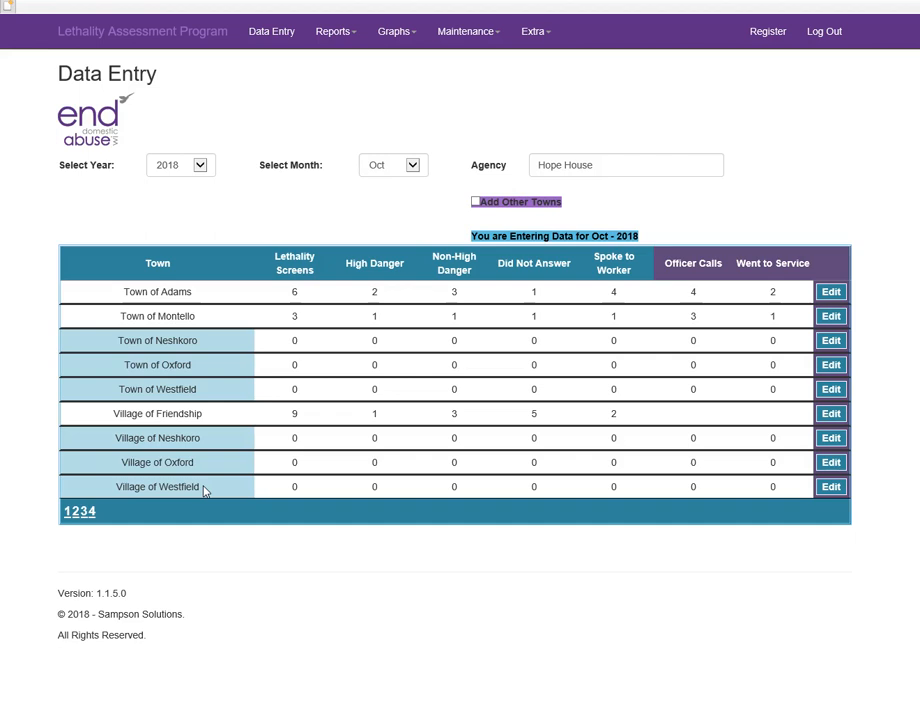
pyautogui.click(212, 490)
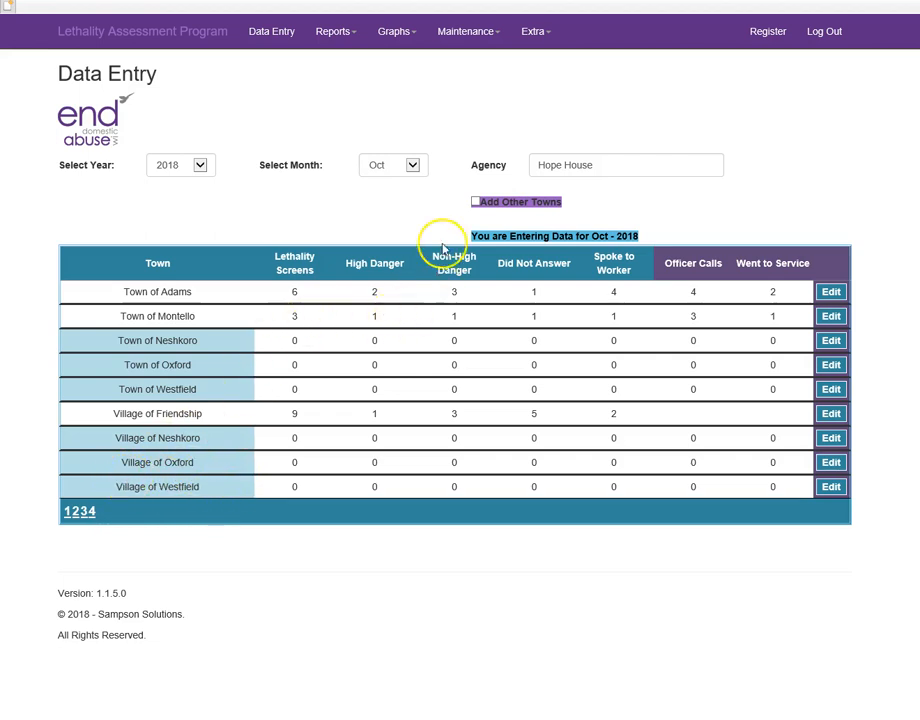
pyautogui.click(475, 202)
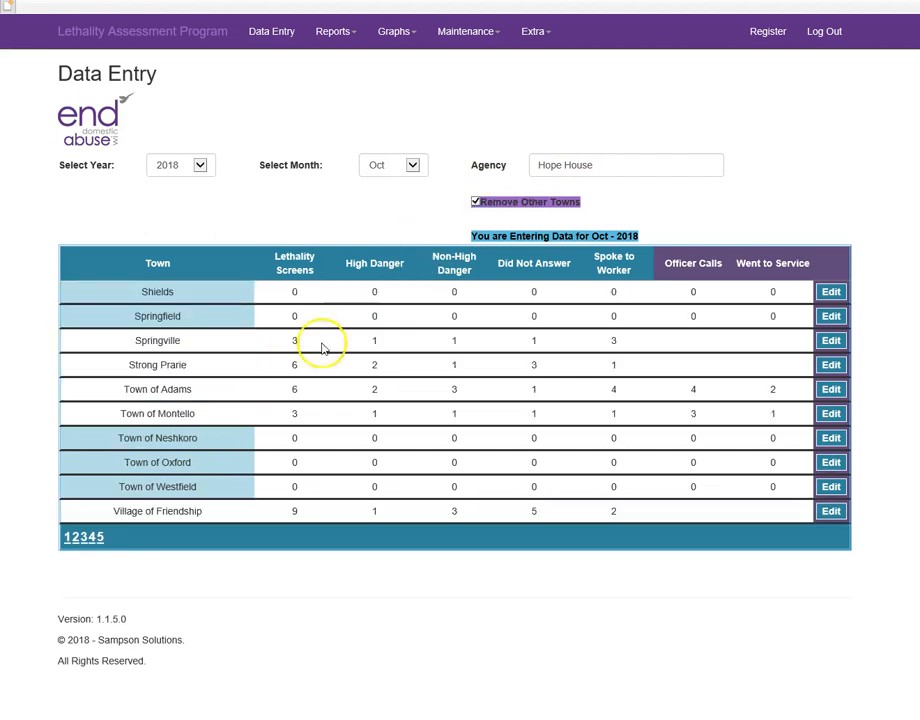
# Step: For Village of Westfield-Adams Sheriff, set Non-High Danger, Spoke to Worker, Officer Calls and Went to Service to 1 each, and save the row
pyautogui.click(100, 538)
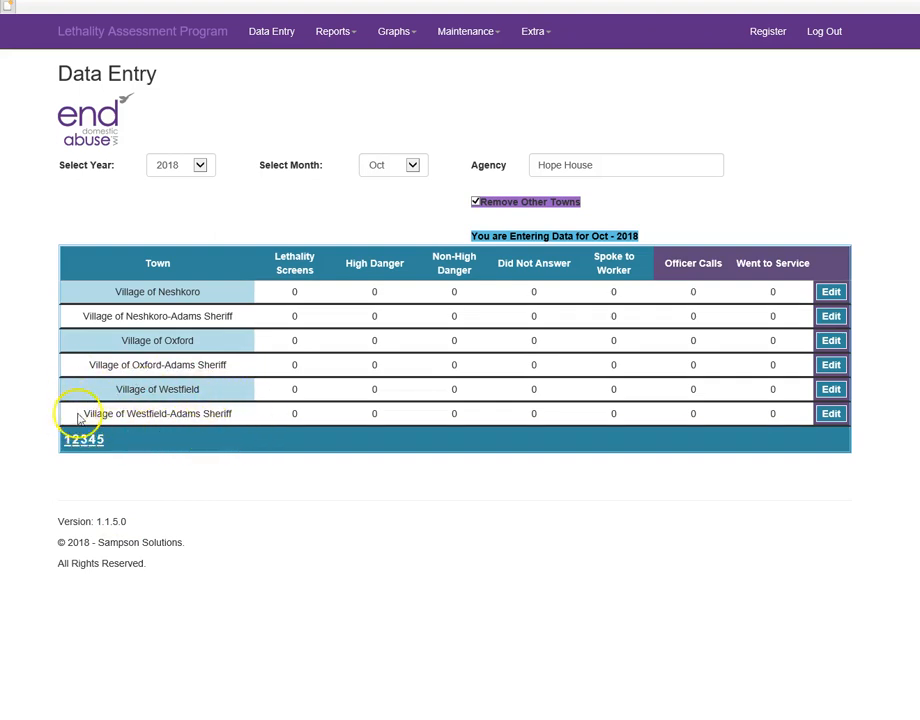
pyautogui.click(828, 415)
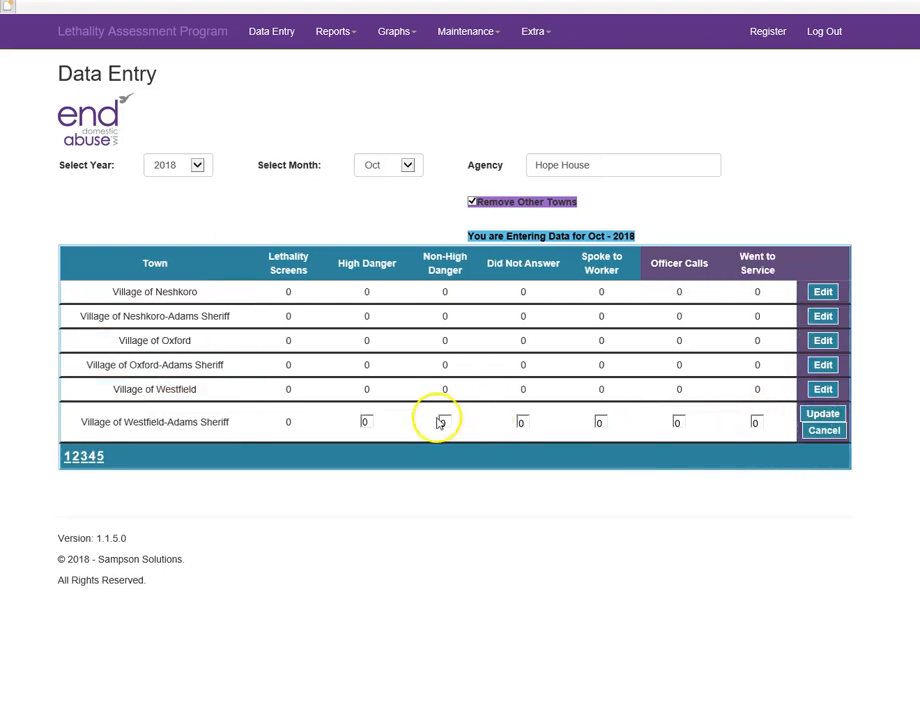
pyautogui.click(368, 420)
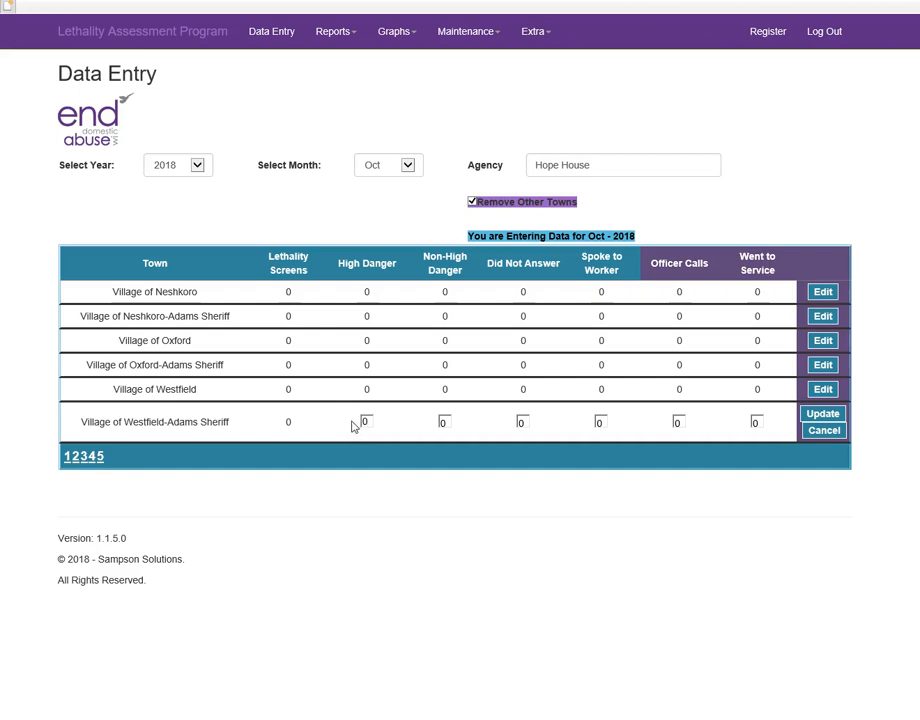
pyautogui.write('11')
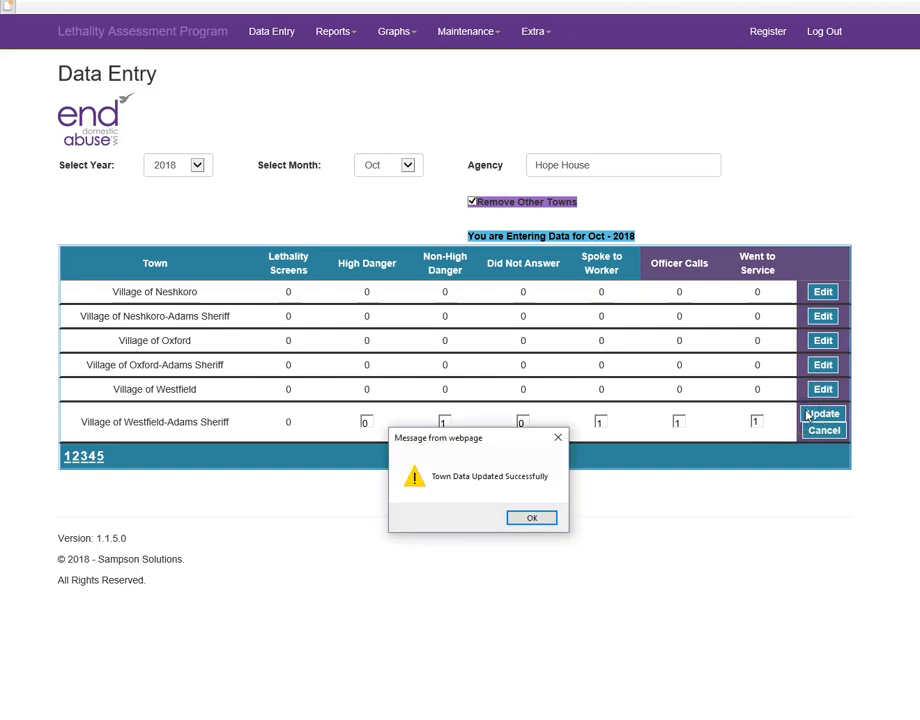
pyautogui.click(542, 519)
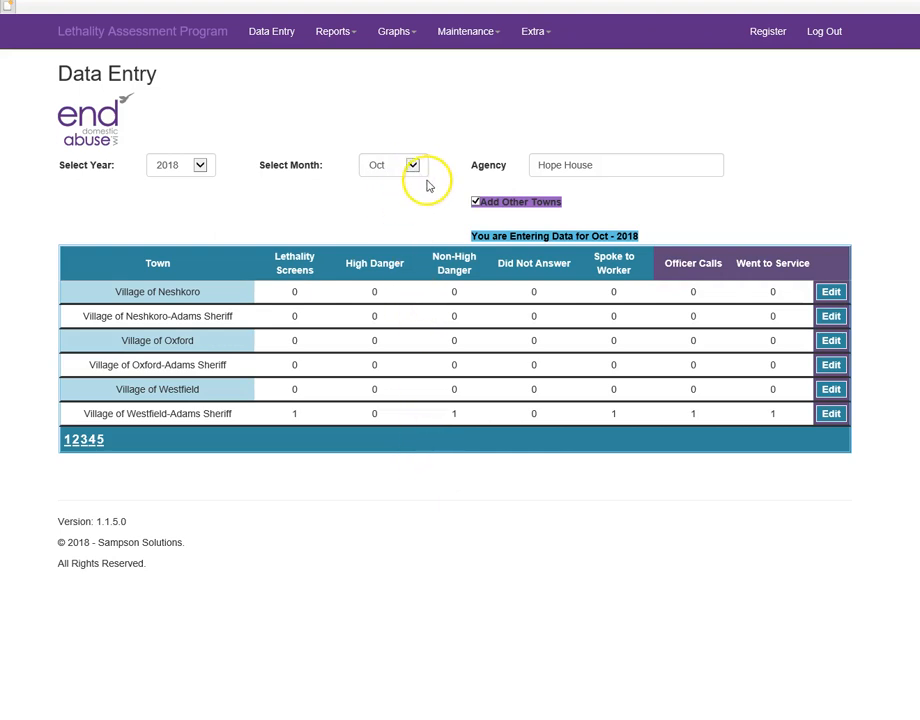
# Step: Remove the other towns from the list and return to the first page of the town table
pyautogui.click(475, 203)
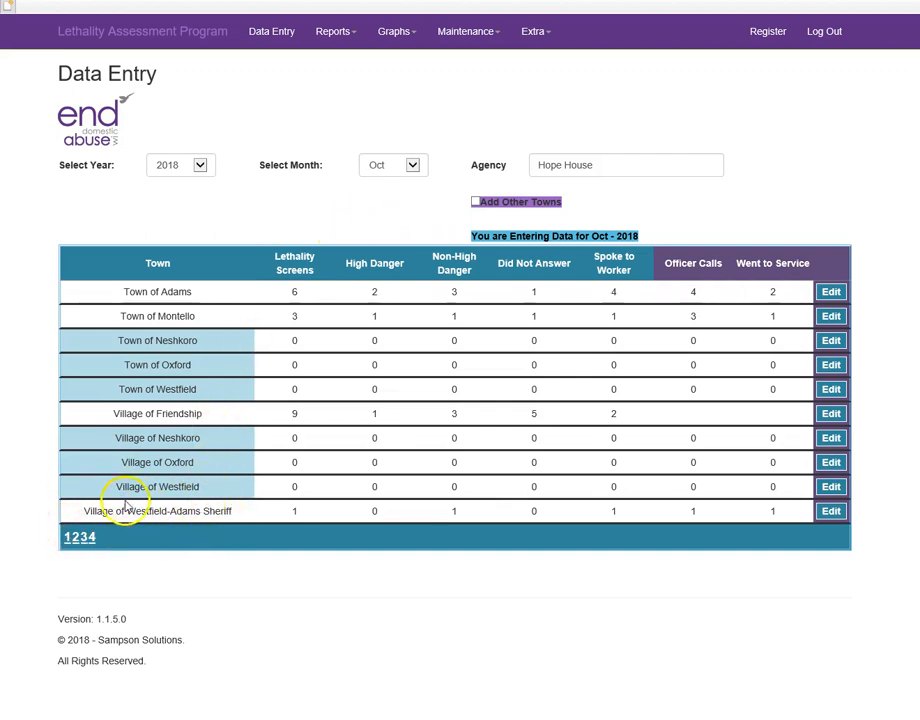
pyautogui.click(67, 540)
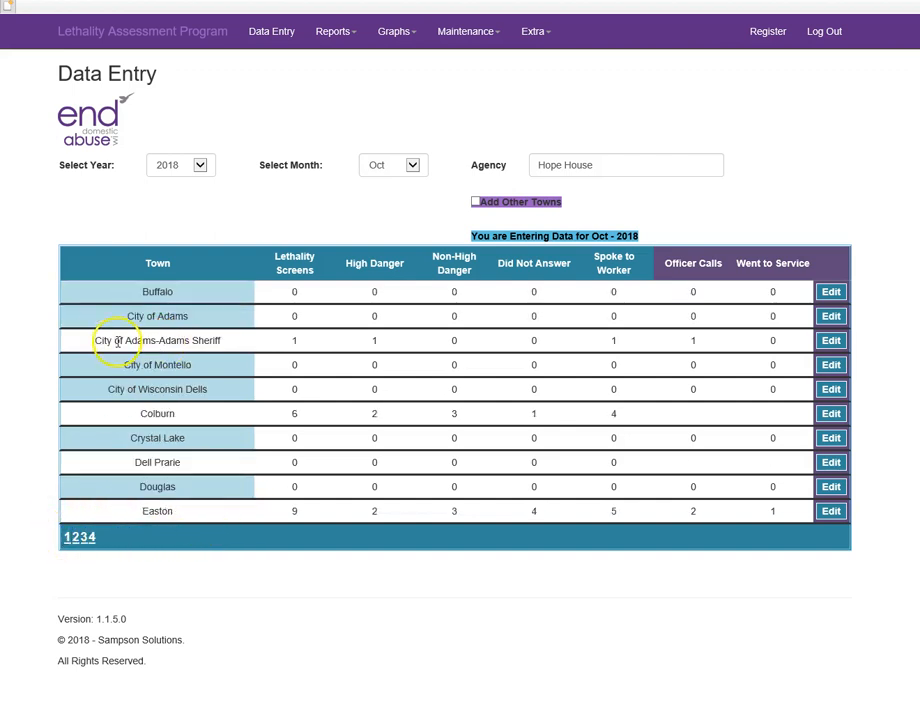